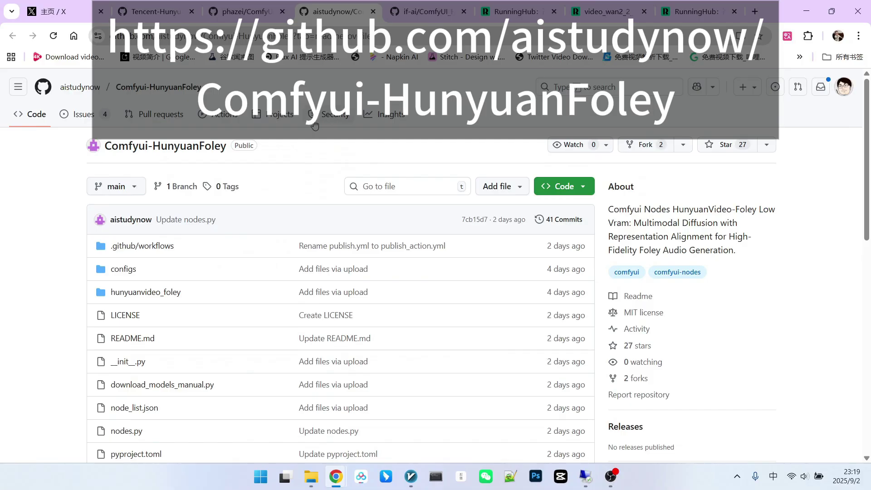
Step: Review the file list and README of the Comfyui-HunyuanFoley repository on GitHub
scroll(476, 204, "down", 7)
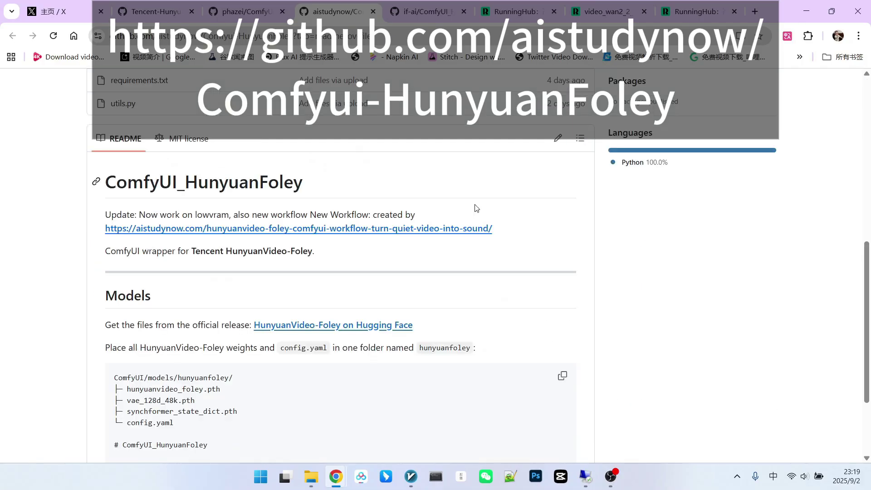
scroll(487, 208, "down", 1)
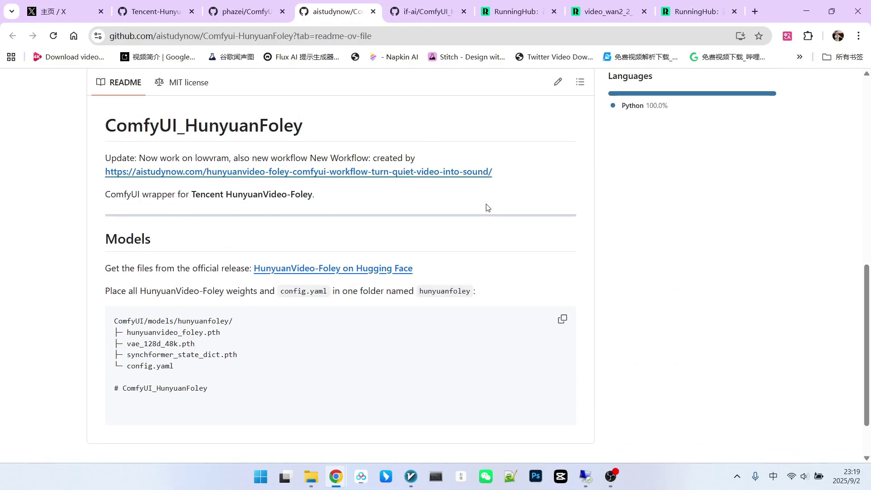
scroll(486, 208, "up", 5)
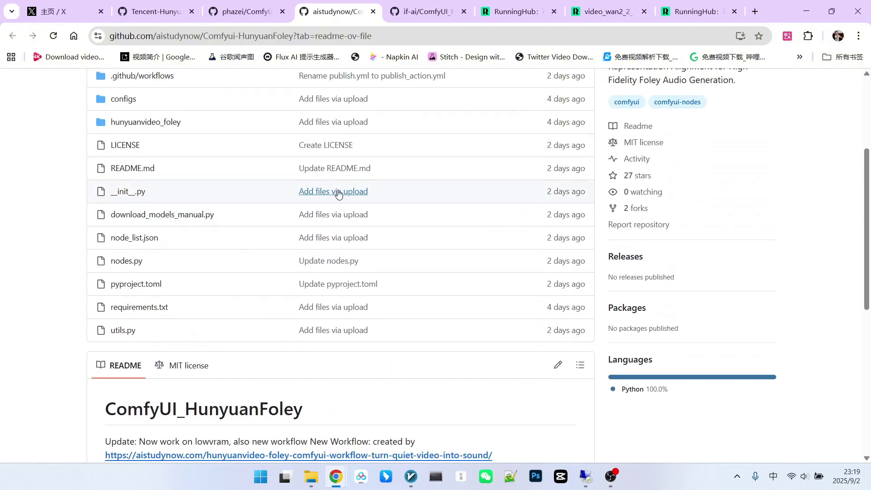
scroll(338, 194, "up", 1)
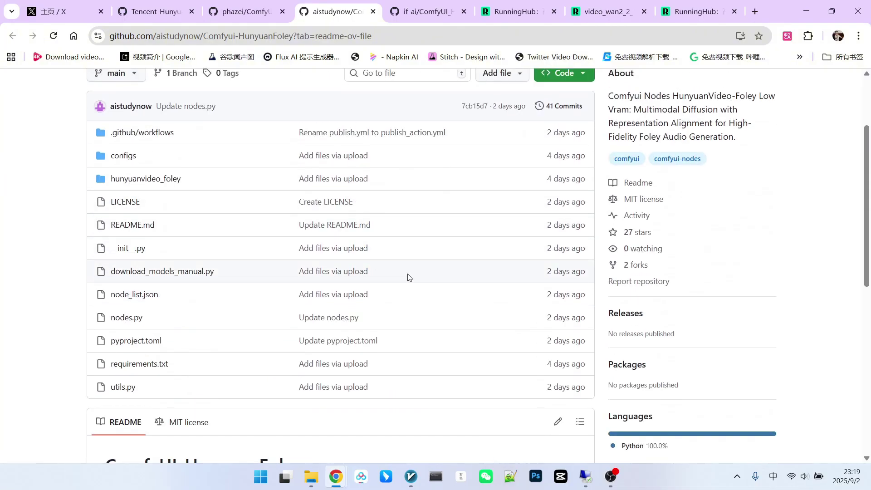
scroll(409, 276, "down", 3)
scroll(417, 278, "down", 2)
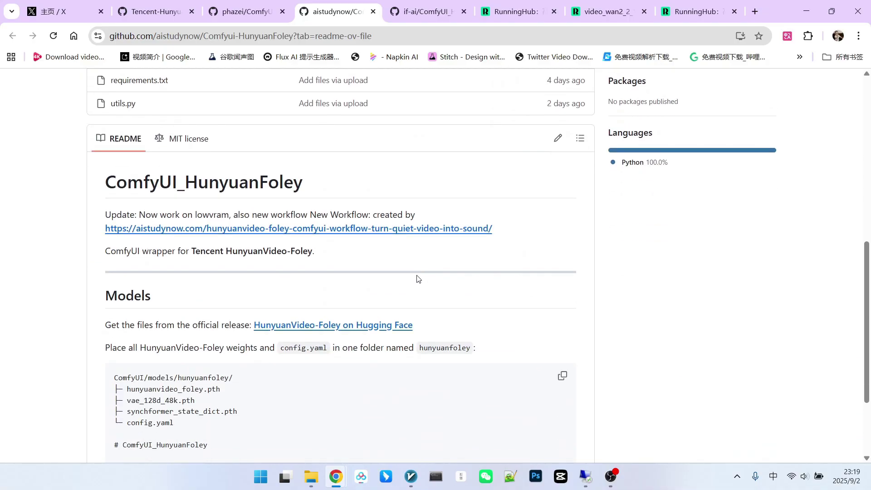
scroll(417, 273, "up", 2)
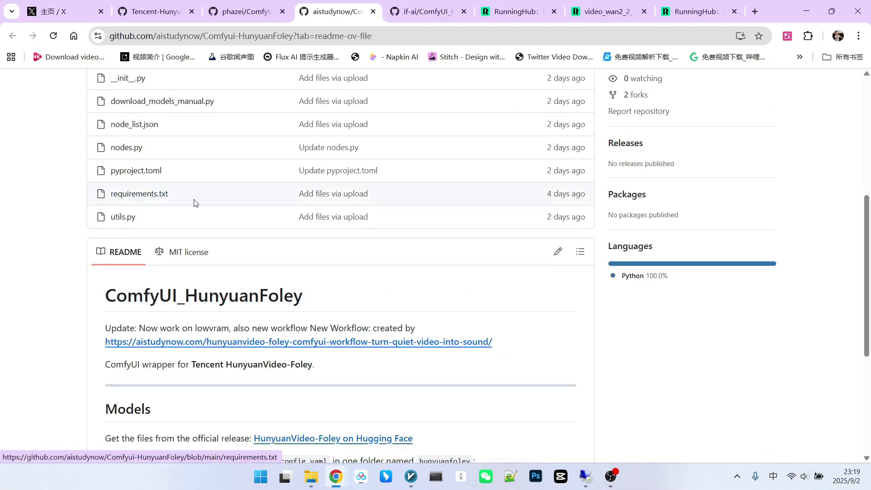
scroll(353, 245, "down", 2)
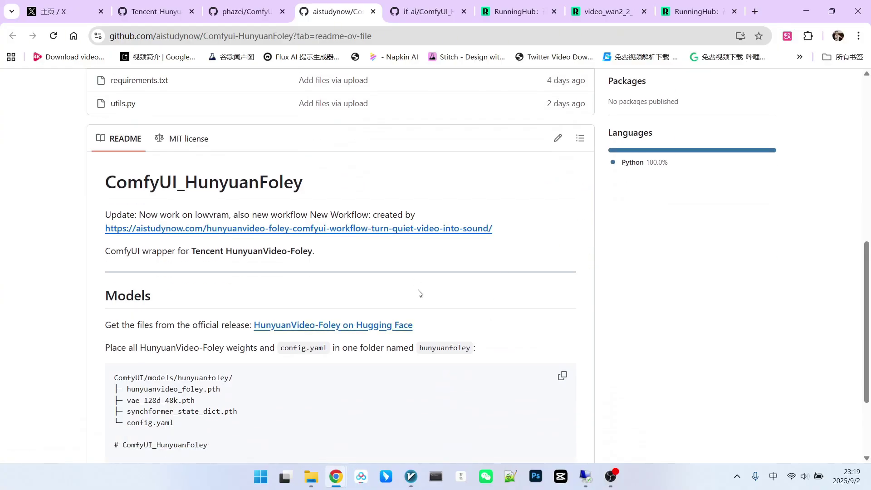
scroll(276, 306, "down", 1)
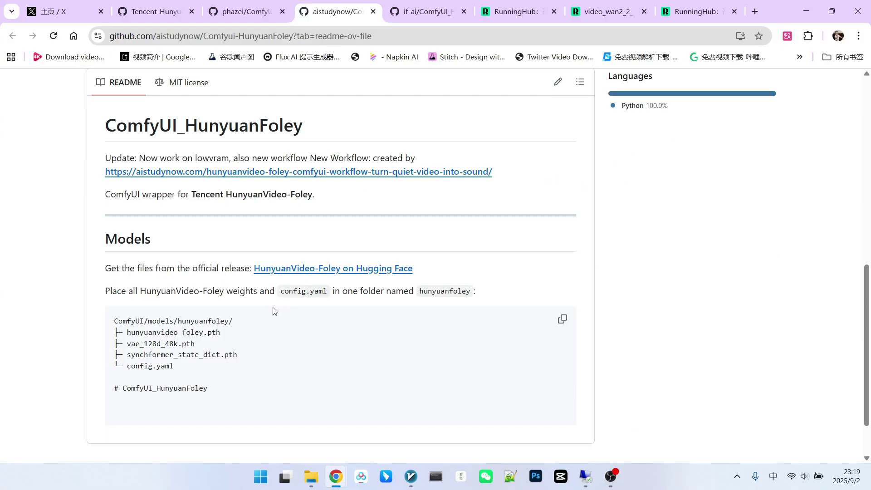
Step: Examine the model files required in the ComfyUI/models/hunyuanfoley folder in the README's Models section
left_click_drag(223, 321, 251, 375)
left_click(107, 323)
left_click_drag(112, 323, 232, 370)
left_click(309, 362)
scroll(254, 361, "up", 1)
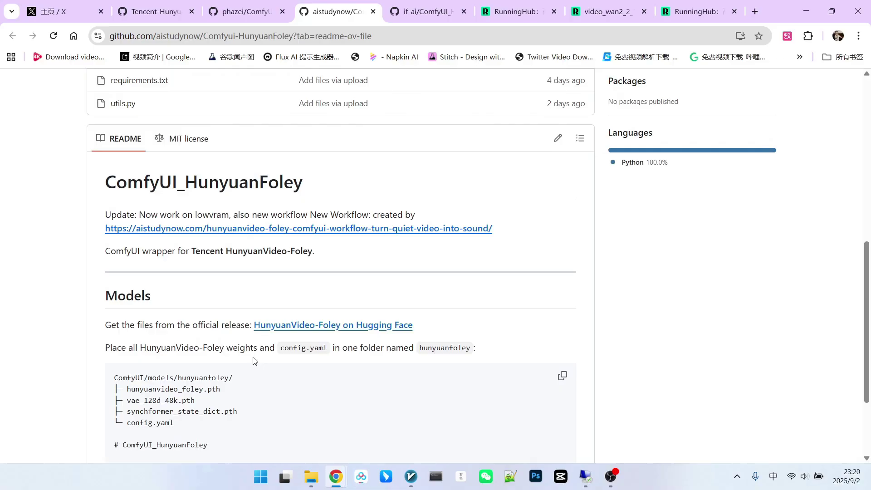
scroll(253, 361, "up", 1)
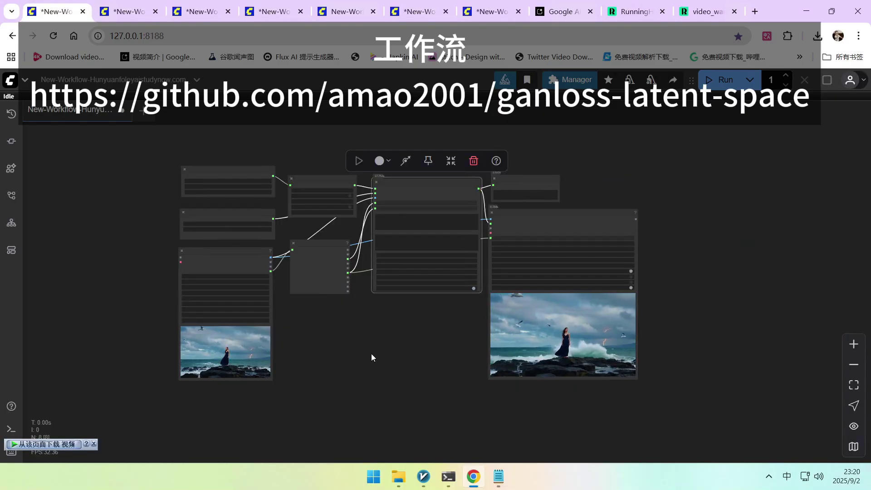
Step: Switch to the ComfyUI workflow and rearrange the Hunyuan-Foley nodes so the Model Loader, Dependencies Loader and Torch Compile links are separated
scroll(352, 337, "up", 6)
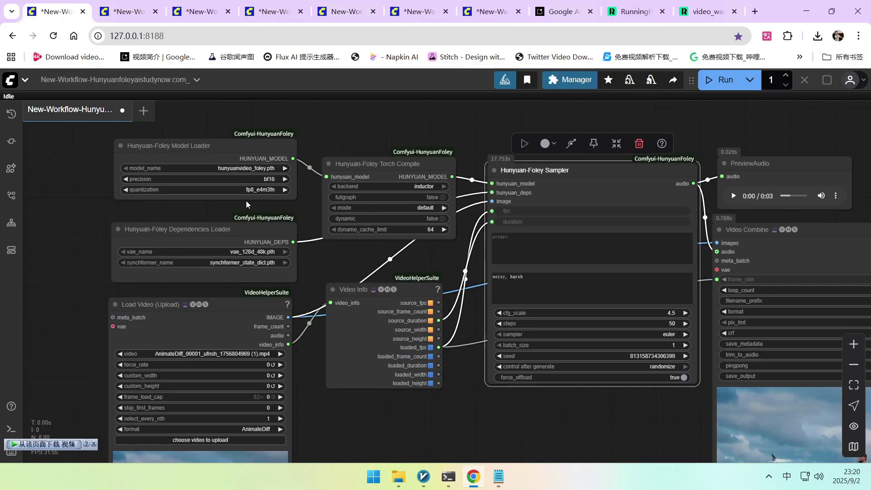
left_click_drag(251, 206, 320, 256)
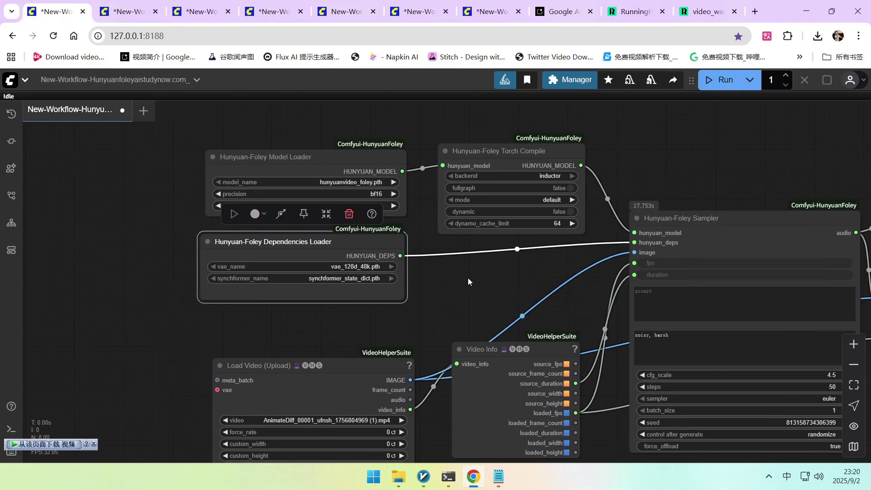
left_click_drag(467, 278, 434, 281)
scroll(374, 208, "up", 1)
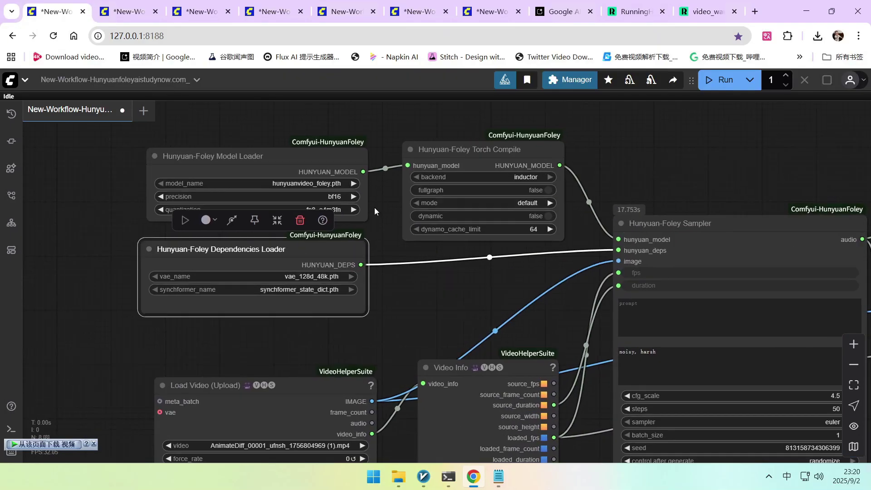
left_click(370, 197)
scroll(365, 187, "up", 2)
left_click_drag(247, 157, 247, 153)
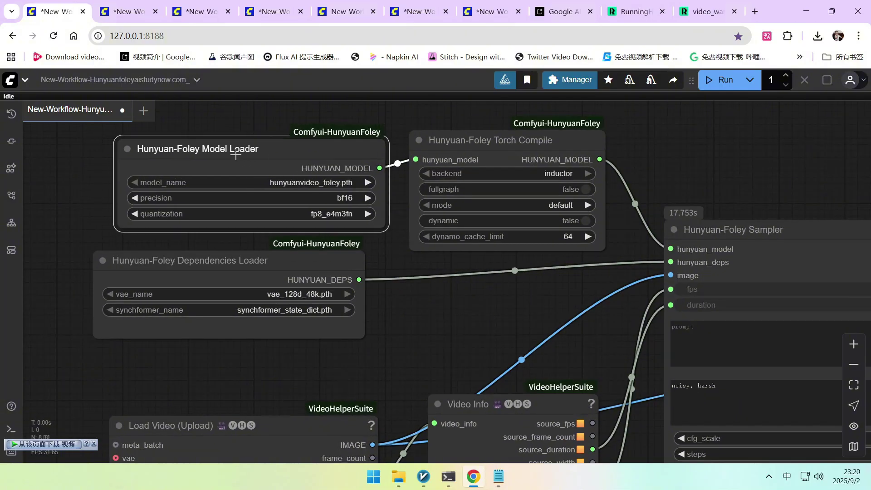
left_click_drag(372, 195, 381, 216)
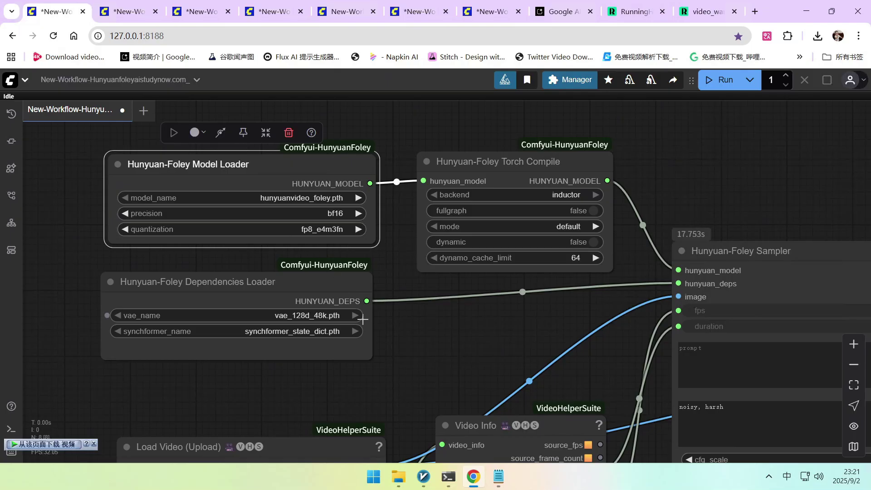
Step: Select the Hunyuan-Foley Dependencies Loader and inspect its vae_name and synchformer_name settings
left_click_drag(388, 337, 394, 305)
left_click(264, 254)
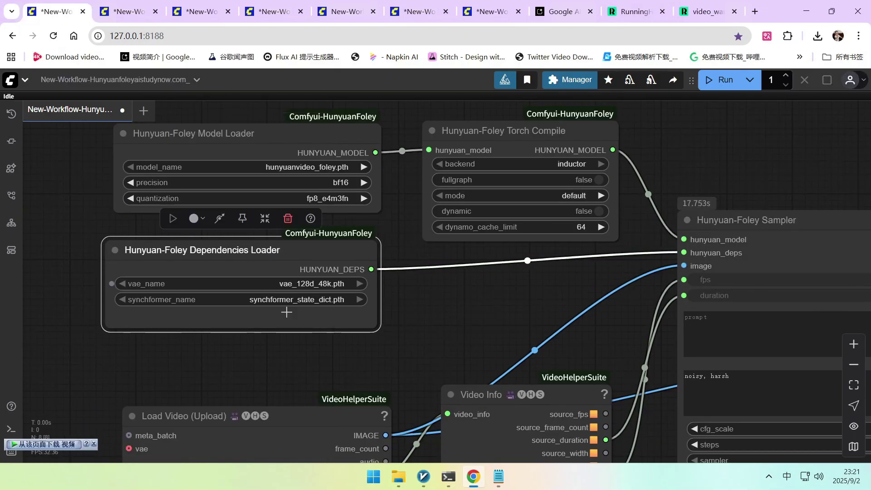
scroll(286, 321, "up", 3)
scroll(285, 320, "down", 1)
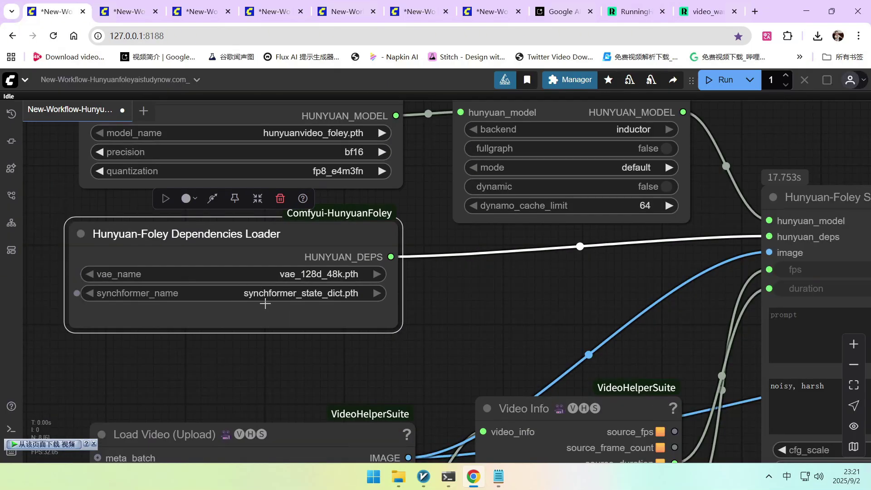
scroll(363, 302, "down", 2)
Step: Nudge the Hunyuan-Foley Torch Compile node slightly closer to the Model Loader
left_click_drag(499, 302, 403, 303)
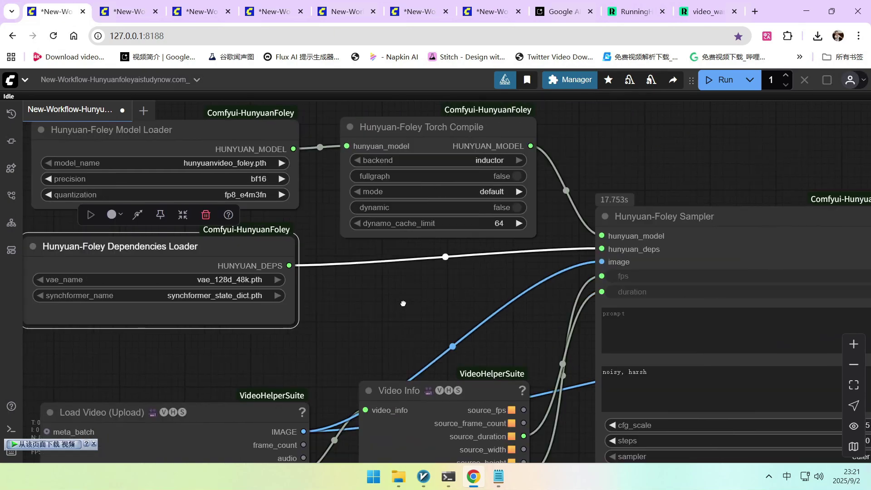
mouse_move(413, 136)
left_mouse_down()
mouse_move(401, 129)
mouse_move(398, 137)
left_mouse_up()
left_click_drag(576, 139, 558, 144)
scroll(589, 155, "down", 2)
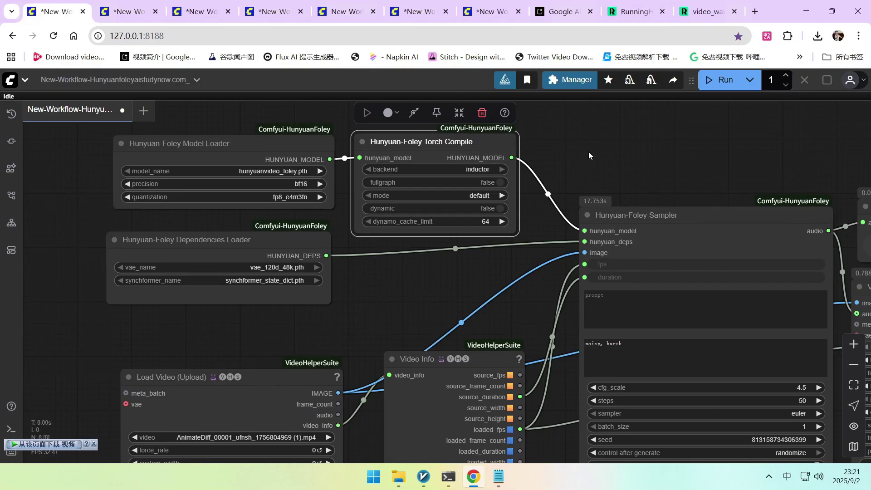
Step: Shift the Hunyuan-Foley Sampler node slightly toward the Torch Compile node
scroll(589, 151, "down", 2)
left_click_drag(647, 157, 594, 147)
scroll(578, 152, "up", 2)
scroll(594, 145, "down", 2)
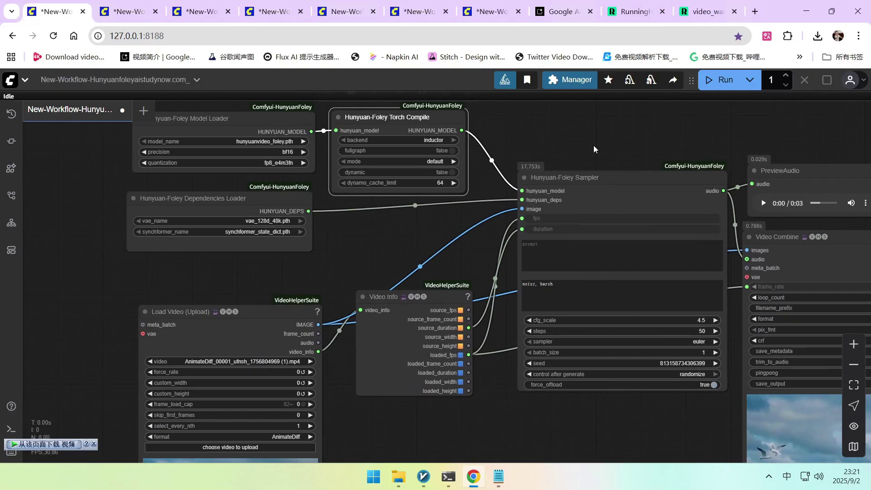
scroll(592, 152, "down", 1)
left_click_drag(576, 177, 564, 177)
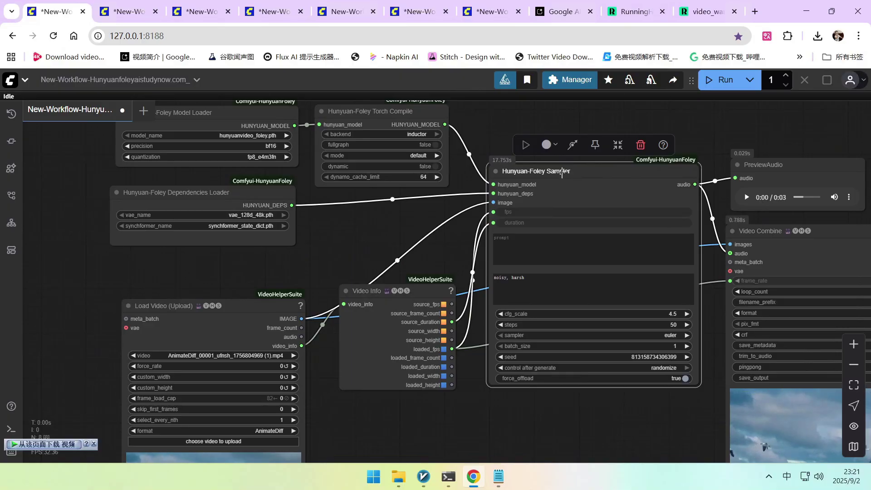
scroll(424, 257, "down", 2)
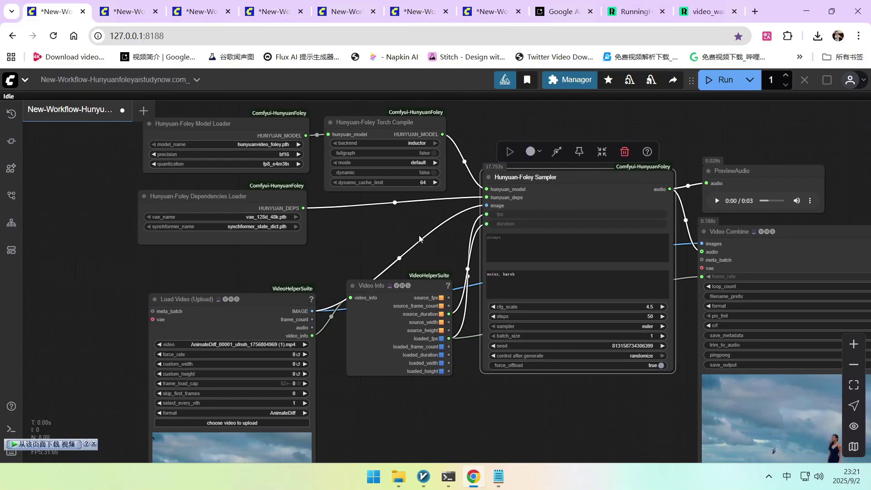
Step: Set force_rate to 24 in the Load Video (Upload) node
scroll(361, 408, "up", 3)
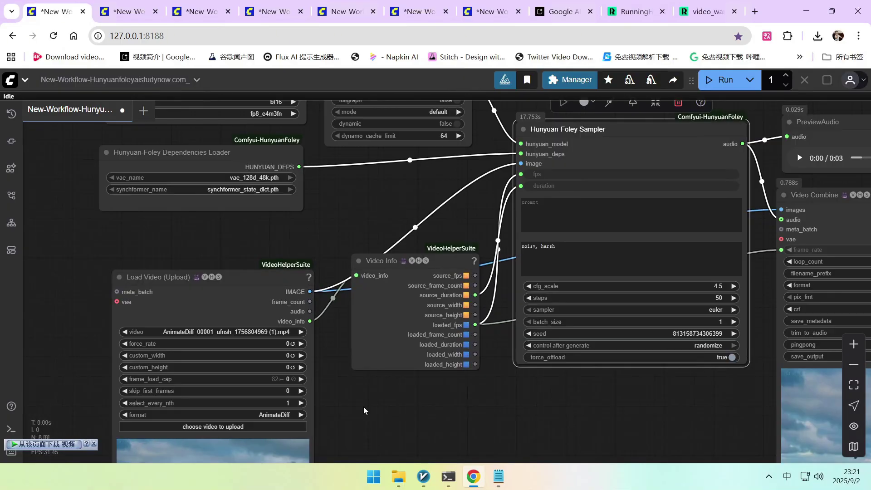
left_click_drag(278, 250, 231, 225)
scroll(232, 226, "up", 2)
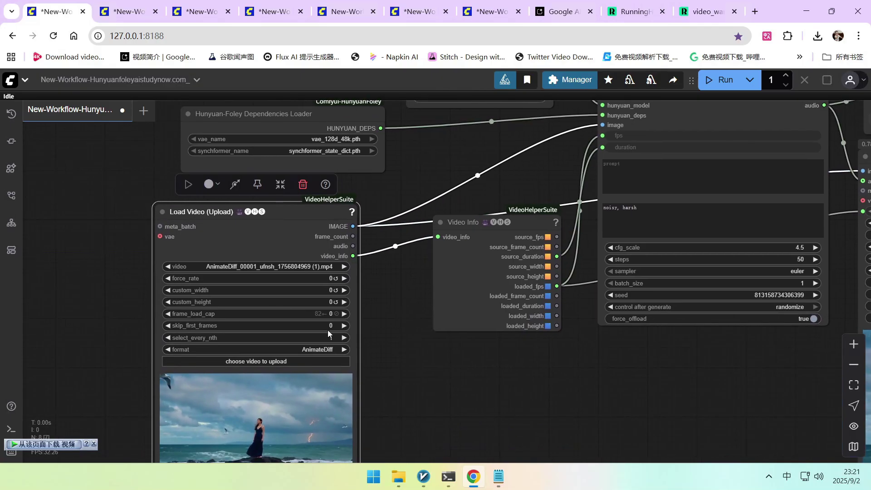
left_click_drag(305, 195, 326, 196)
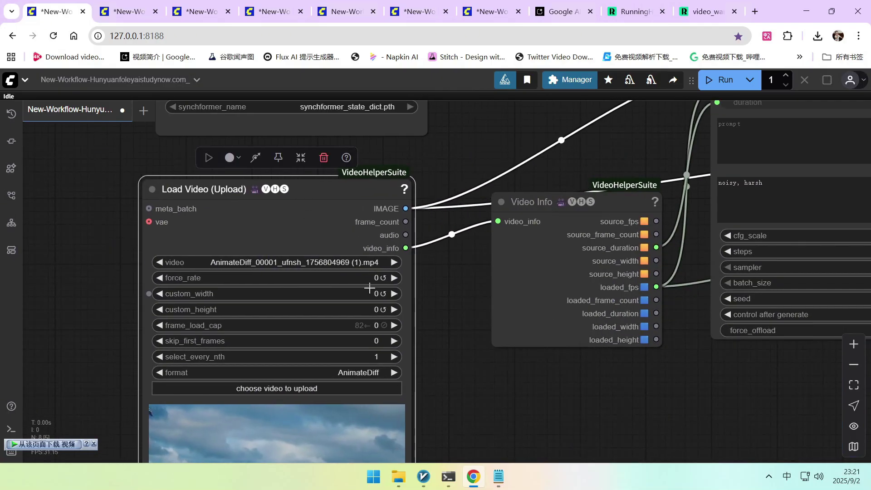
left_click(352, 278)
type("24")
Step: Inspect the Video Info node's source_duration and loaded_fps outputs and their links to the sampler
left_click_drag(436, 340, 416, 215)
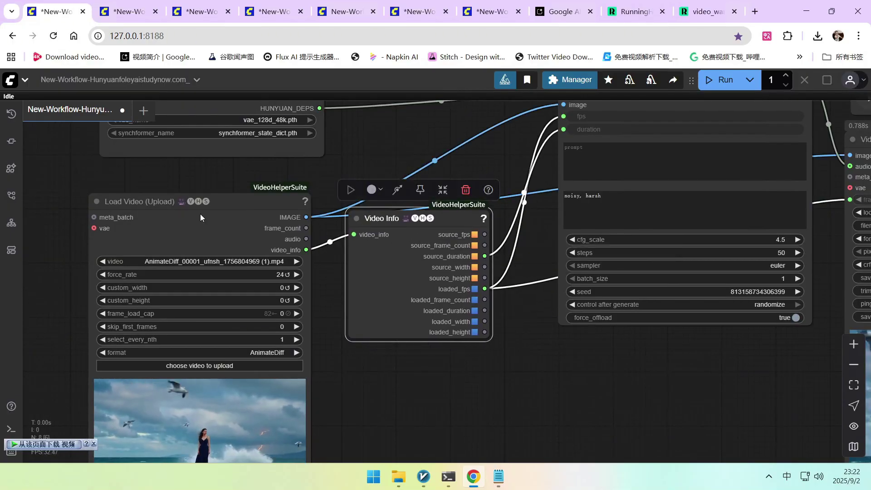
left_click_drag(438, 404, 328, 424)
scroll(415, 293, "up", 3)
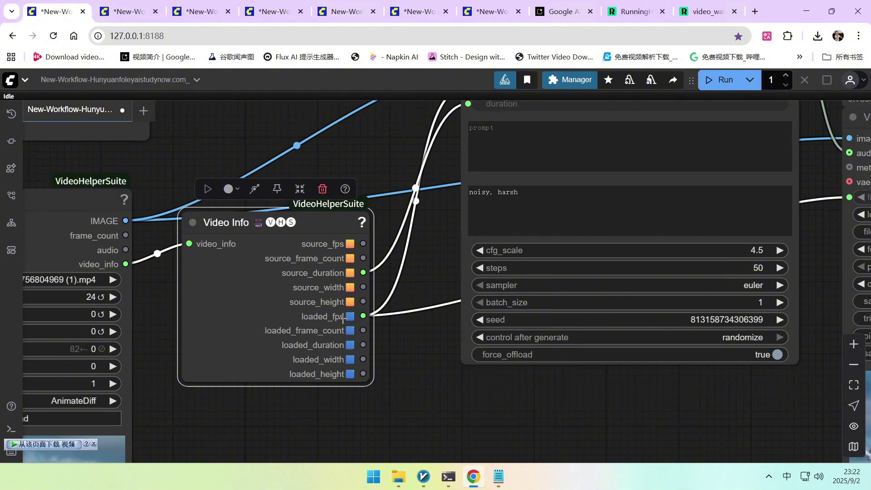
scroll(336, 236, "down", 1)
left_click_drag(299, 173, 293, 232)
Step: Inspect the Hunyuan-Foley Sampler's prompt, negative prompt, cfg_scale, steps and sampler settings
left_click_drag(467, 150, 469, 142)
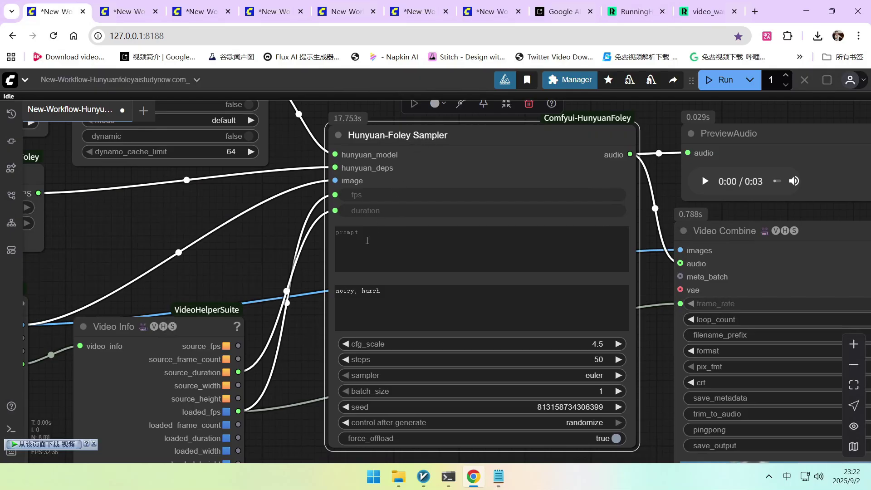
left_click(365, 235)
left_click(389, 292)
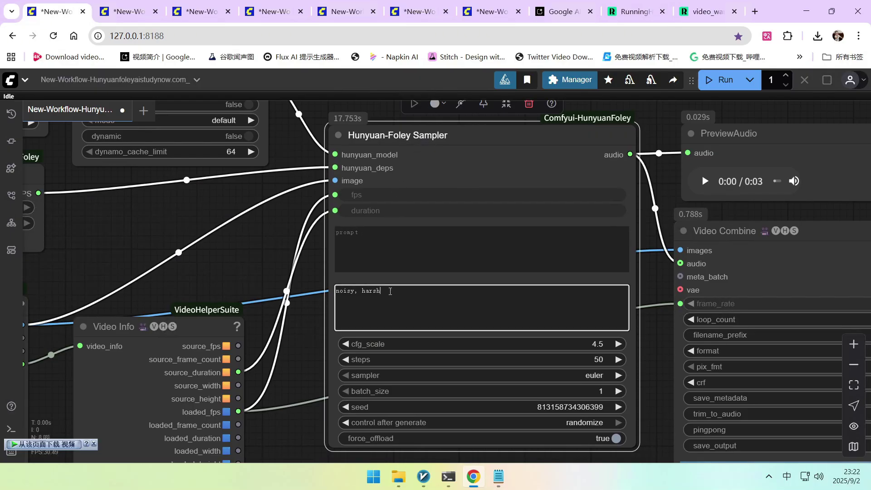
scroll(310, 228, "down", 1)
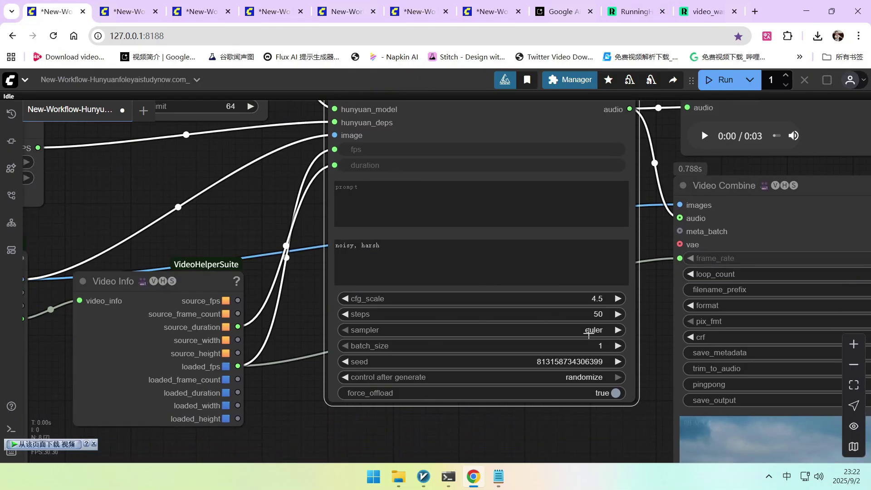
scroll(542, 316, "up", 1)
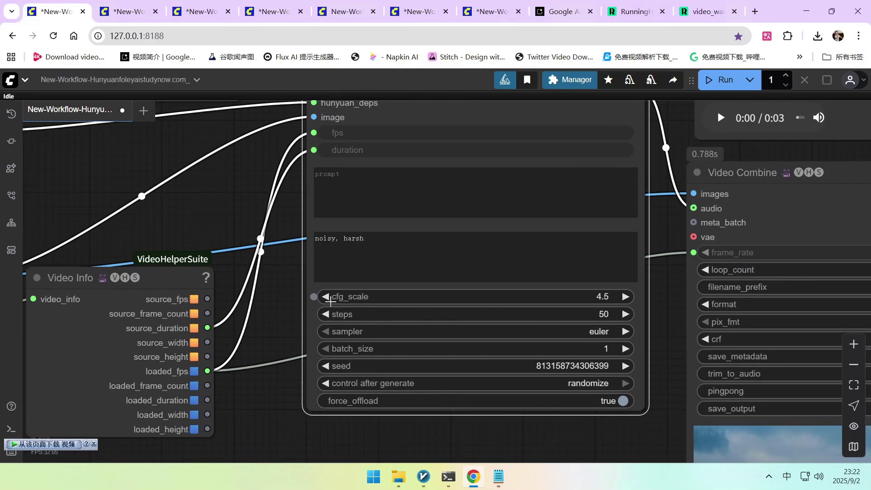
scroll(437, 301, "down", 1)
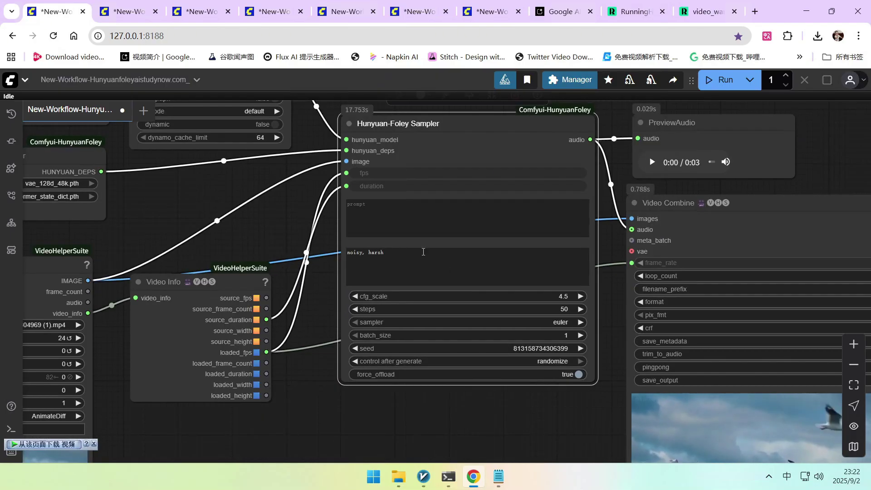
scroll(519, 328, "up", 3)
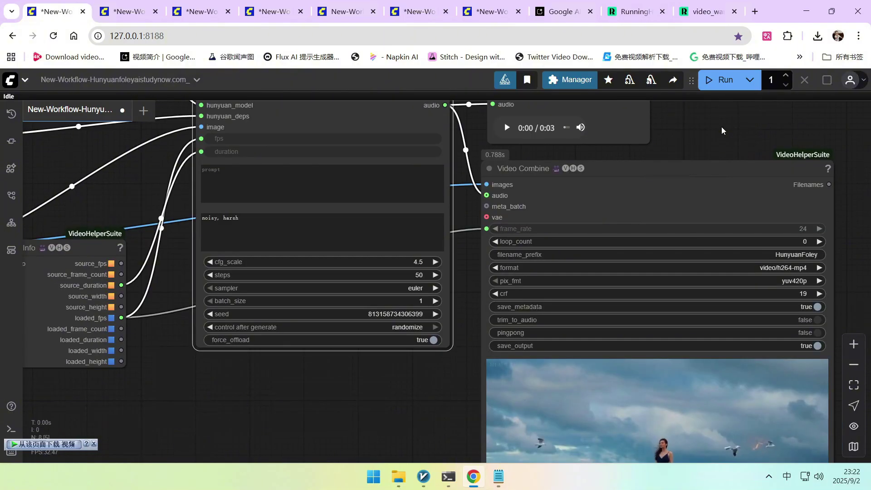
Step: Bring the PreviewAudio and Video Combine output nodes into focus and nudge Video Combine slightly away from the sampler
left_click_drag(722, 130, 733, 174)
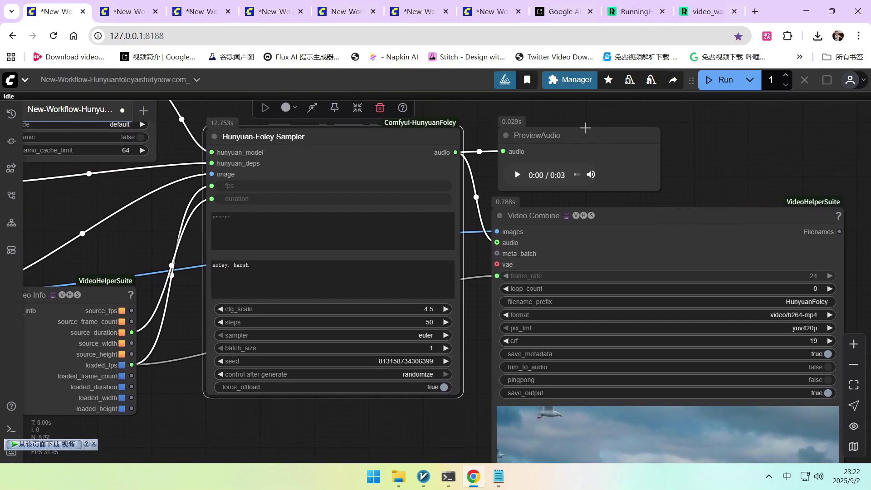
scroll(685, 182, "down", 2)
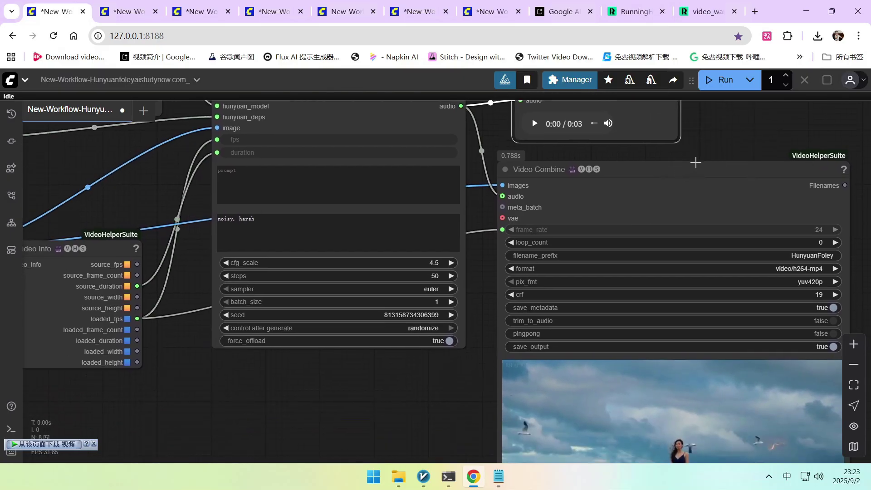
left_click_drag(696, 162, 702, 158)
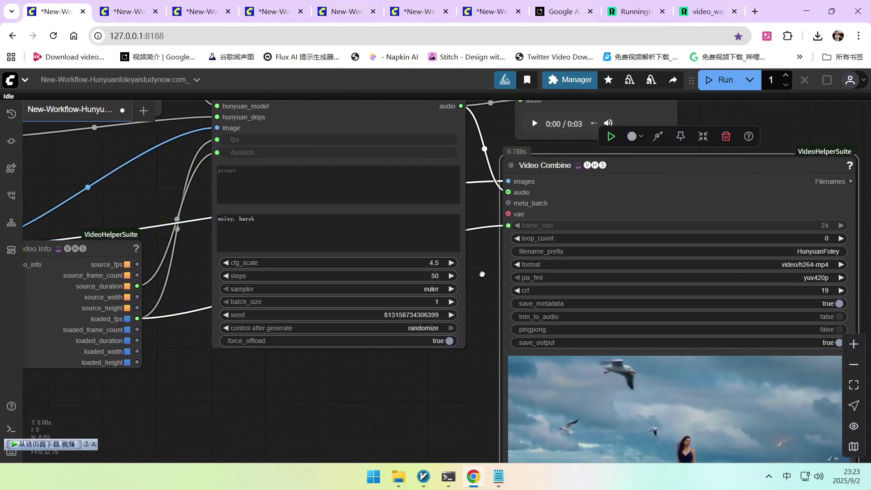
Step: Look over the whole node graph and examine the silent seaside source clip in the Load Video (Upload) node
scroll(512, 353, "down", 3)
scroll(372, 317, "down", 1)
scroll(449, 372, "down", 3)
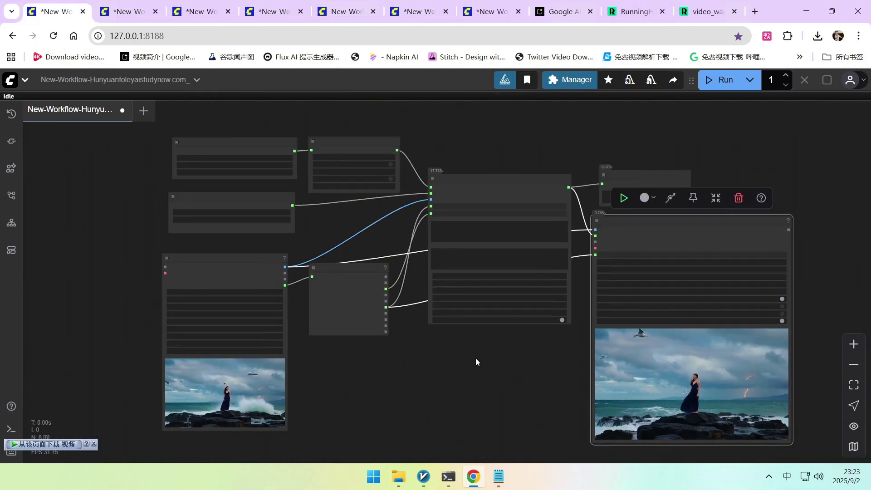
left_click_drag(476, 358, 422, 345)
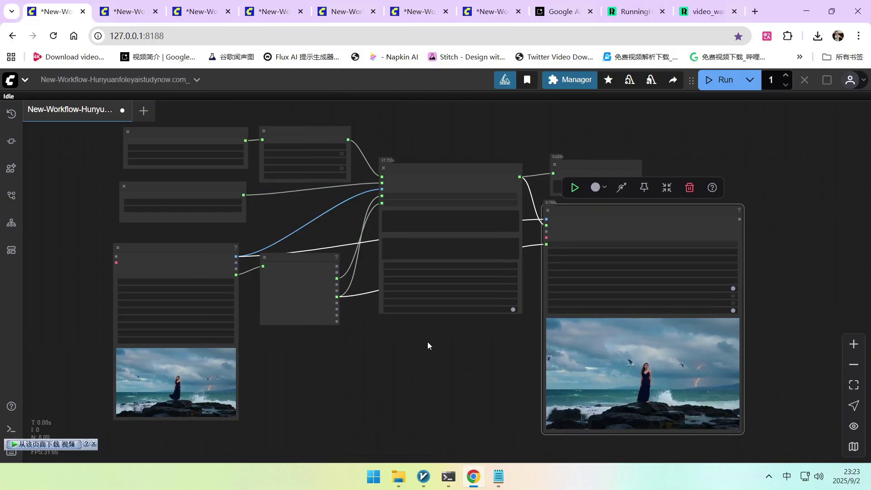
scroll(281, 399, "up", 3)
left_click_drag(280, 399, 462, 386)
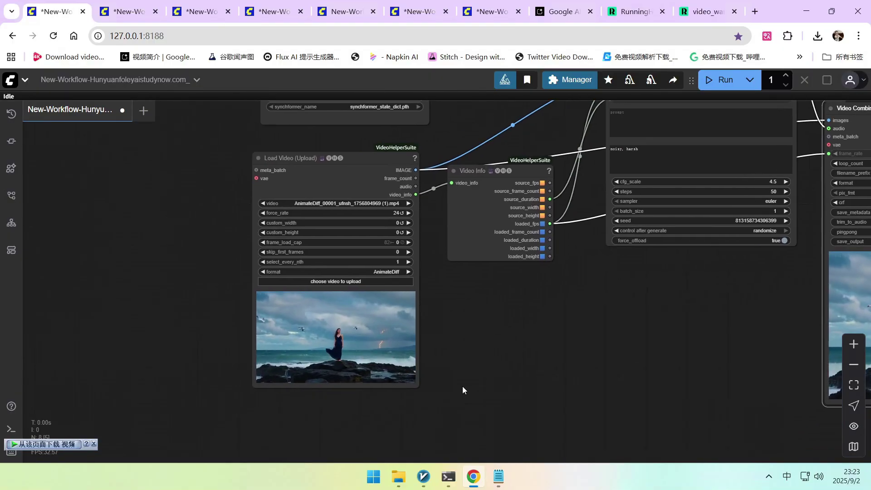
scroll(458, 377, "up", 8)
left_click_drag(434, 358, 642, 361)
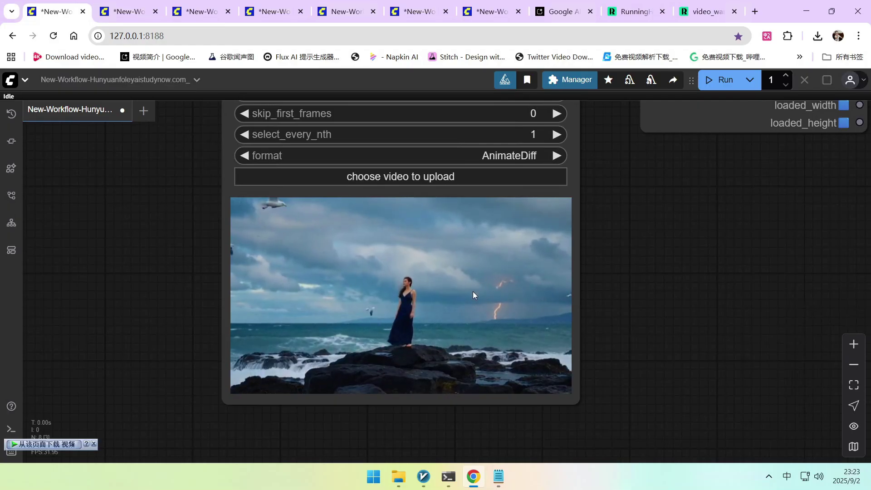
Step: Check the Hunyuan-Foley Sampler's empty prompt and play the seaside result with sound in Video Combine
scroll(479, 281, "down", 5)
left_click_drag(622, 272, 311, 371)
left_click_drag(567, 342, 477, 440)
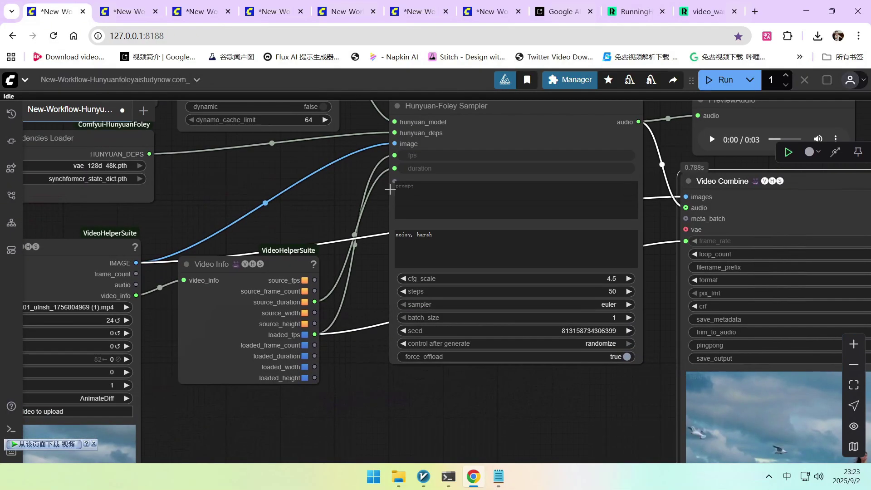
scroll(442, 207, "down", 3)
left_click_drag(468, 341, 266, 286)
scroll(615, 395, "up", 5)
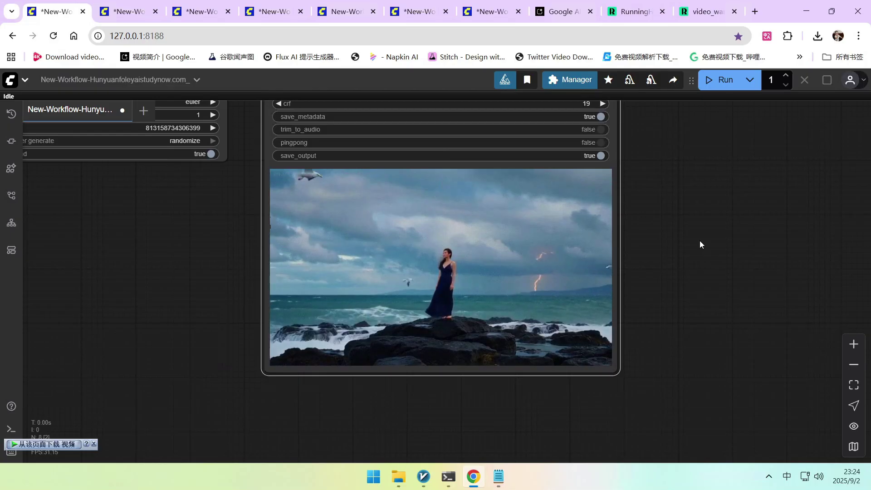
Step: Switch to the second seaside workflow, read its wave, thunder and seagull prompt, and play the Video Combine result
left_click(128, 12)
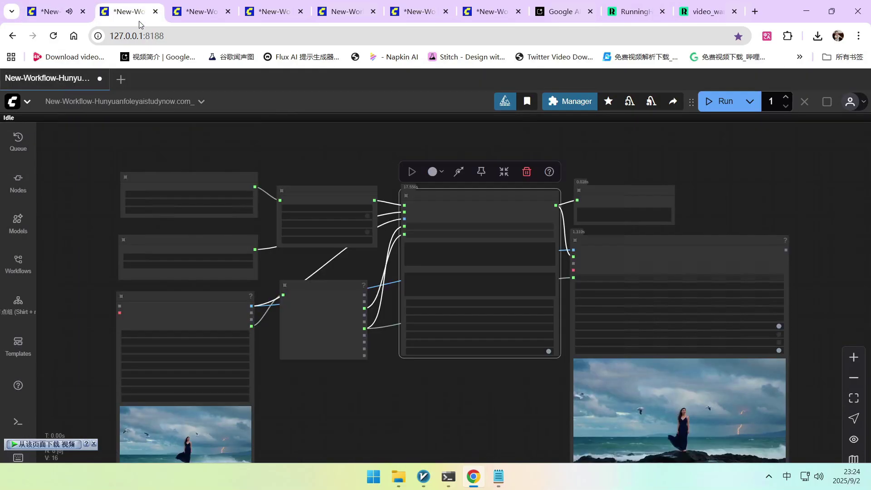
scroll(273, 246, "down", 3)
left_click_drag(378, 432, 357, 347)
scroll(303, 393, "up", 10)
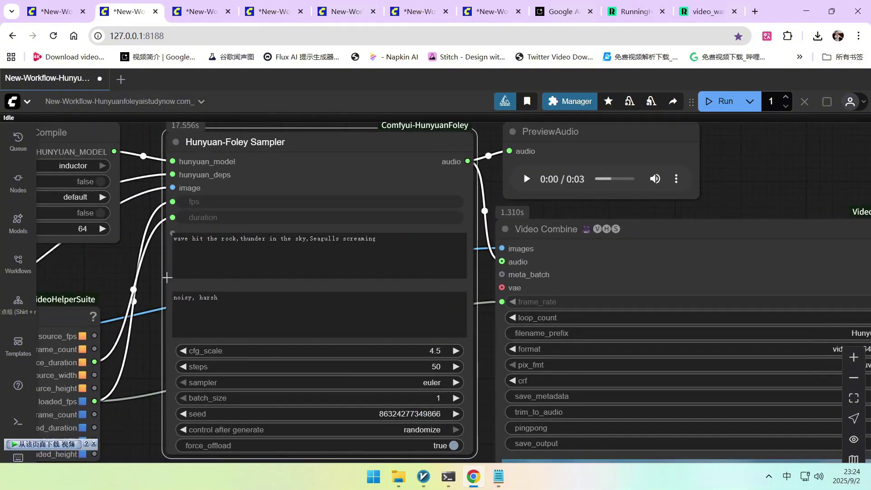
left_click_drag(134, 269, 139, 252)
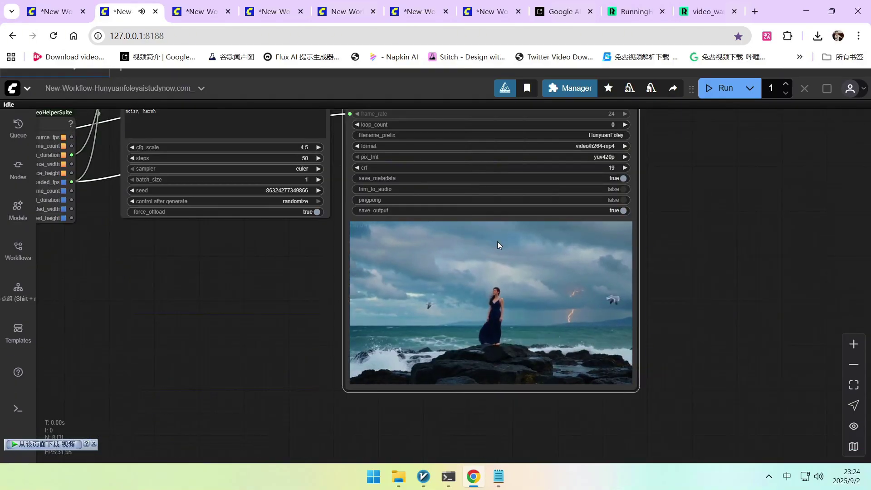
left_click_drag(750, 270, 723, 263)
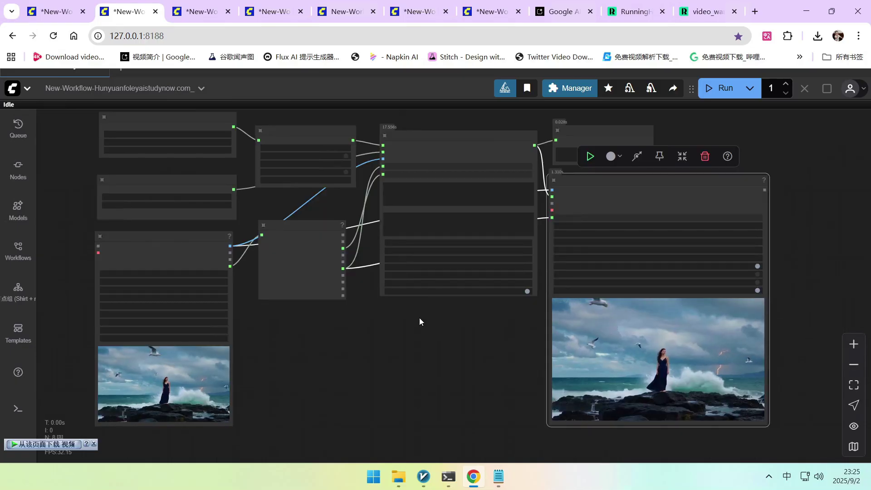
Step: Switch to the torch-lit arena fight workflow without a prompt and play its Video Combine result
key("ctrl+Tab")
left_click_drag(409, 405, 418, 372)
scroll(410, 363, "up", 6)
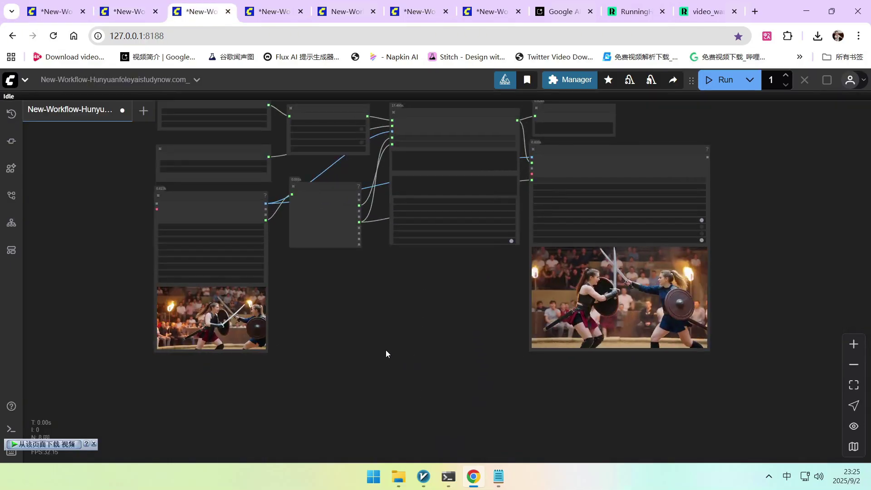
left_click_drag(466, 283, 430, 388)
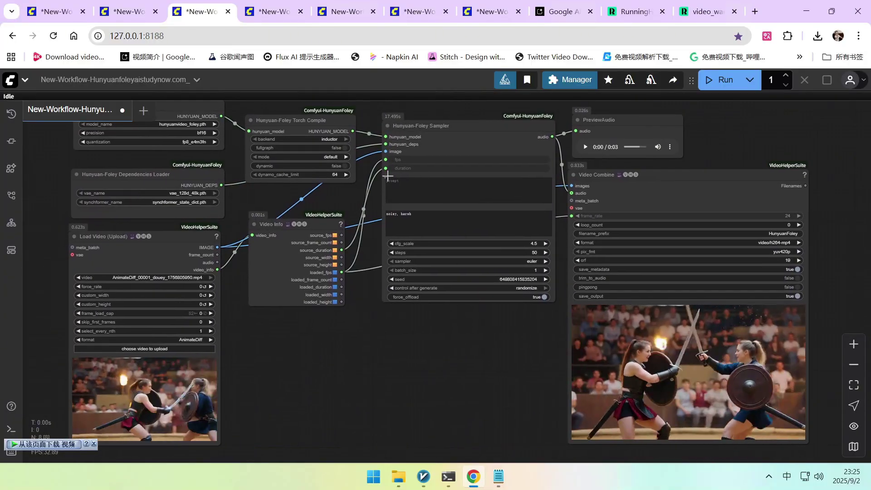
left_click_drag(437, 375, 211, 285)
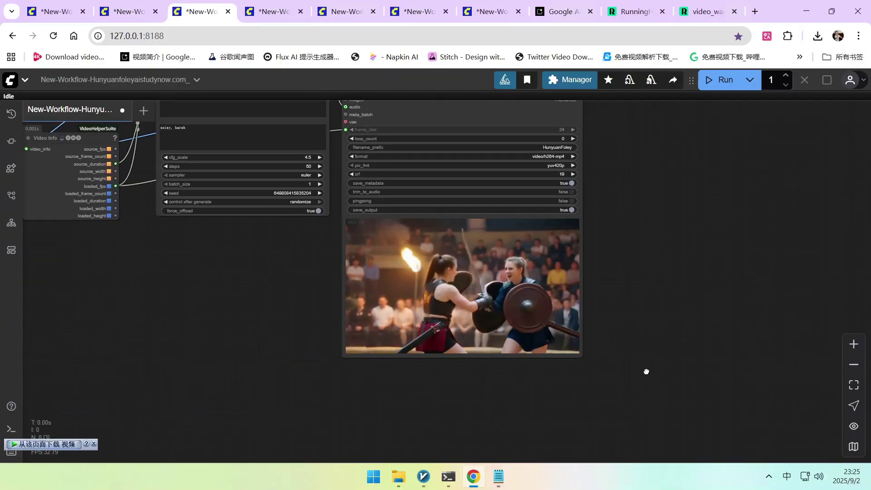
scroll(641, 350, "up", 3)
scroll(479, 248, "up", 1)
scroll(479, 249, "up", 2)
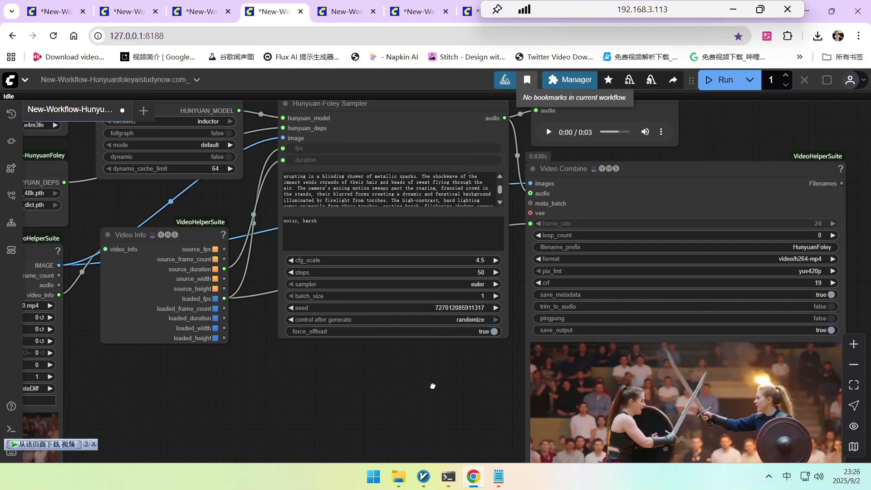
Step: In the arena fight workflow with the long descriptive prompt, read the sampler's prompt and play the Video Combine result
left_click_drag(432, 385, 431, 401)
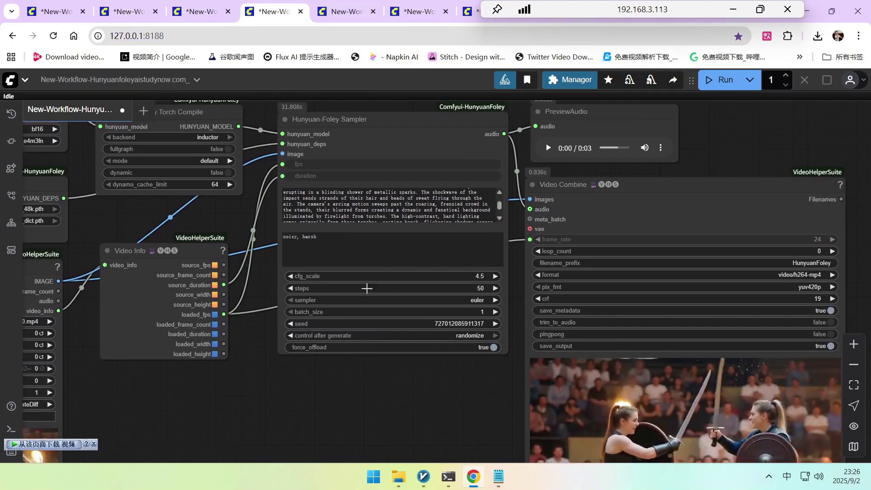
scroll(331, 206, "up", 1)
left_click_drag(312, 189, 411, 210)
scroll(407, 338, "down", 3)
left_click_drag(399, 388, 425, 277)
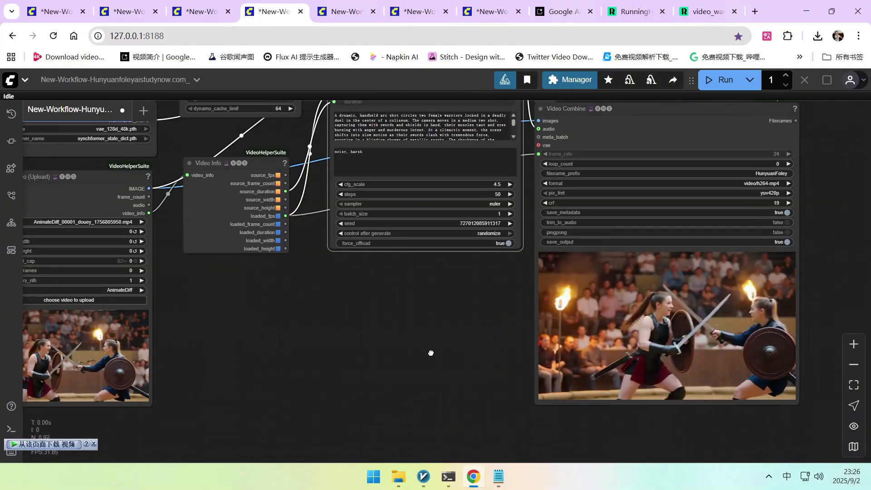
left_click_drag(721, 289, 502, 239)
scroll(502, 239, "up", 3)
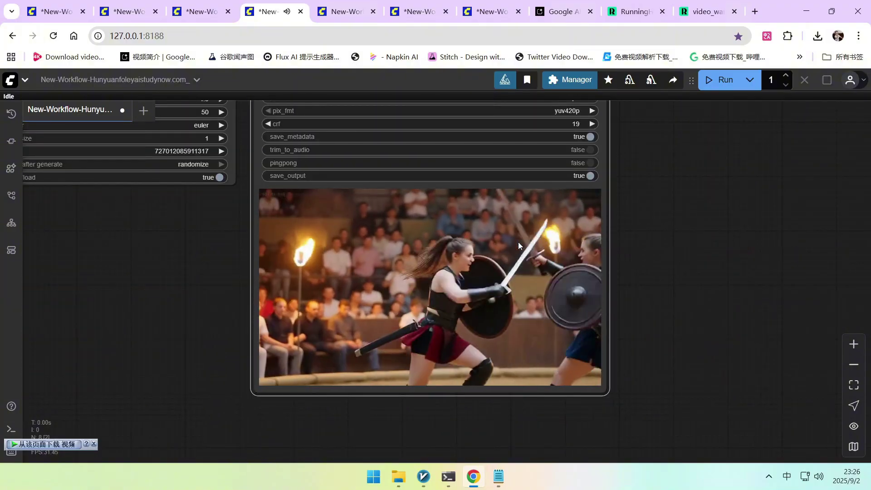
left_click(751, 310)
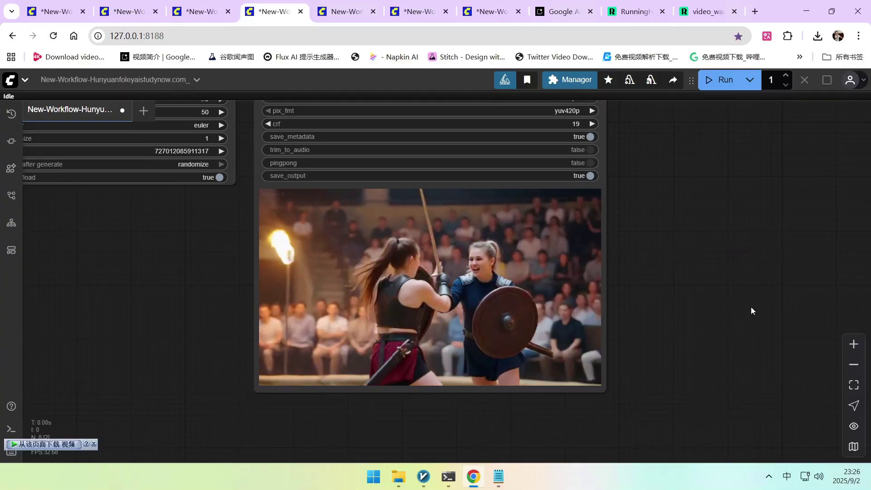
Step: Switch to the arena fight workflow with the short prompt about clashing weapons, read it and play its result
key("ctrl+Tab")
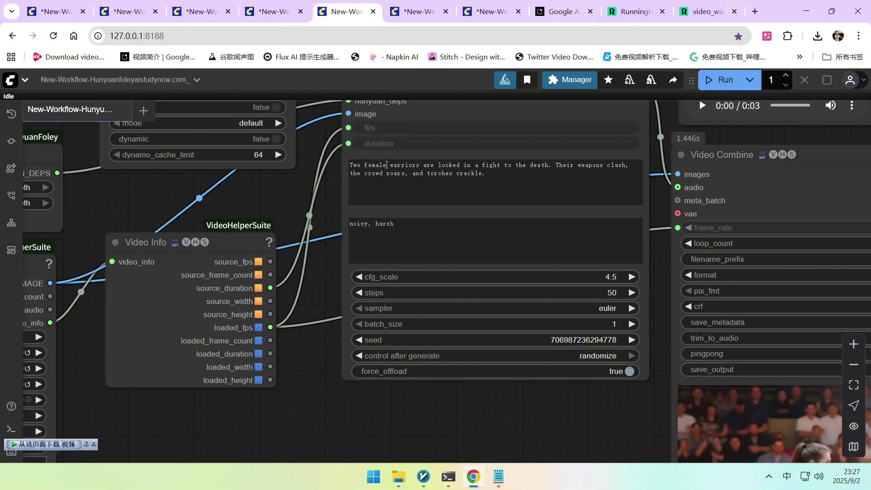
scroll(448, 168, "up", 3)
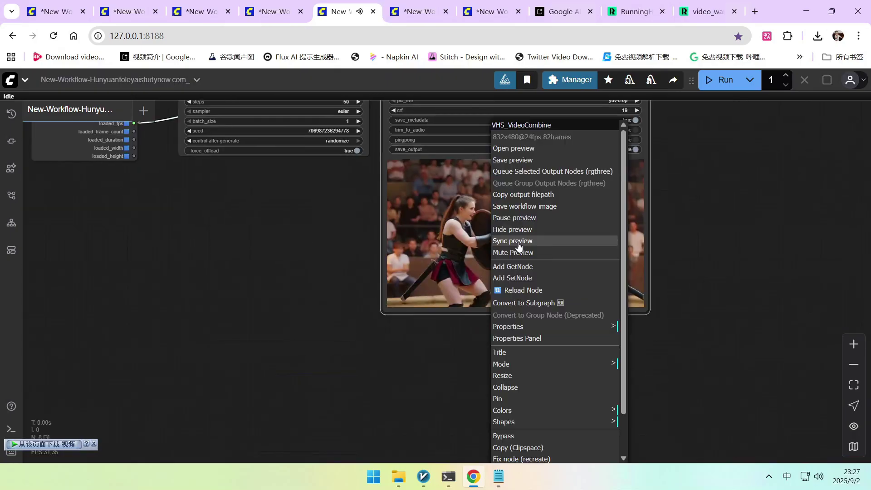
left_click(518, 243)
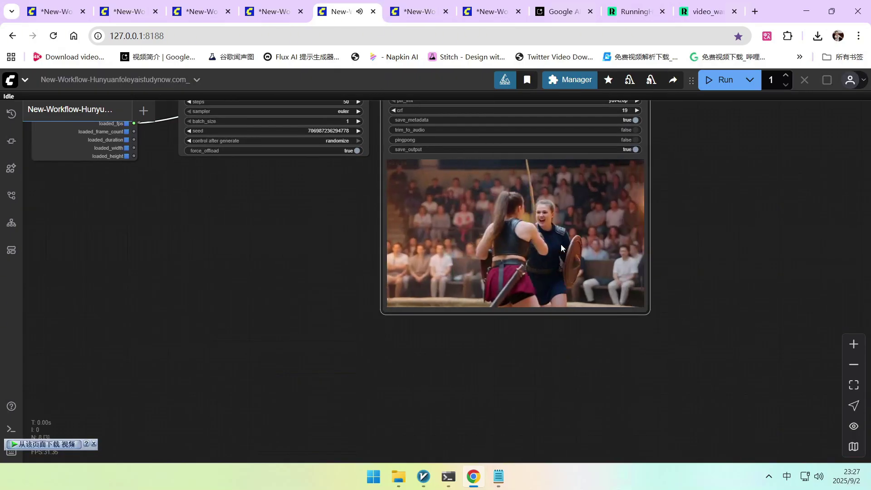
scroll(675, 247, "up", 3)
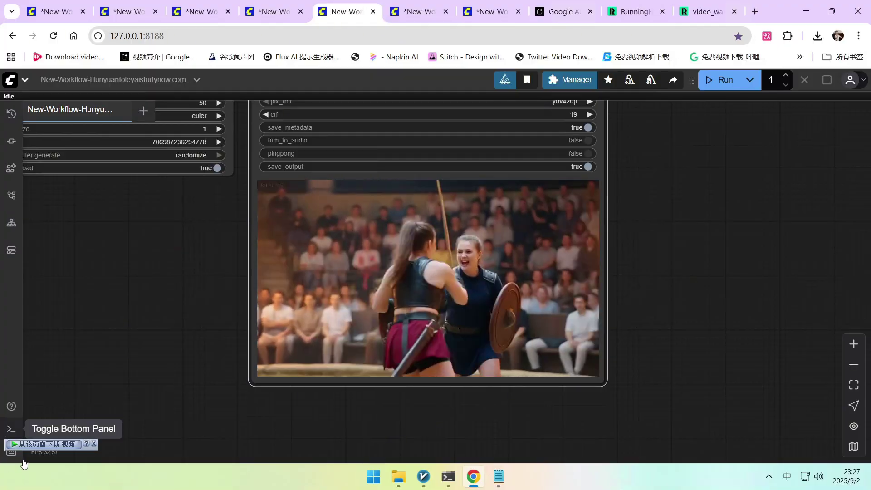
Step: Switch to the Colosseum sword-fight workflow and play its Video Combine result enlarged
left_click(416, 11)
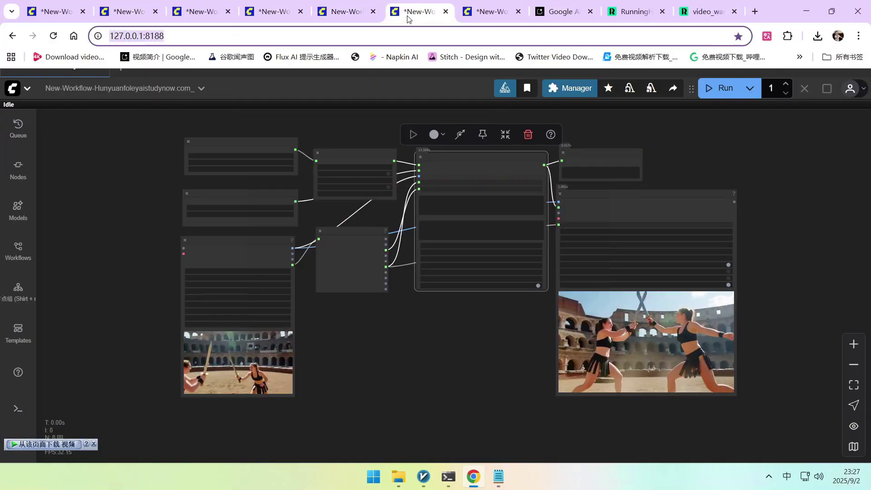
scroll(223, 275, "down", 4)
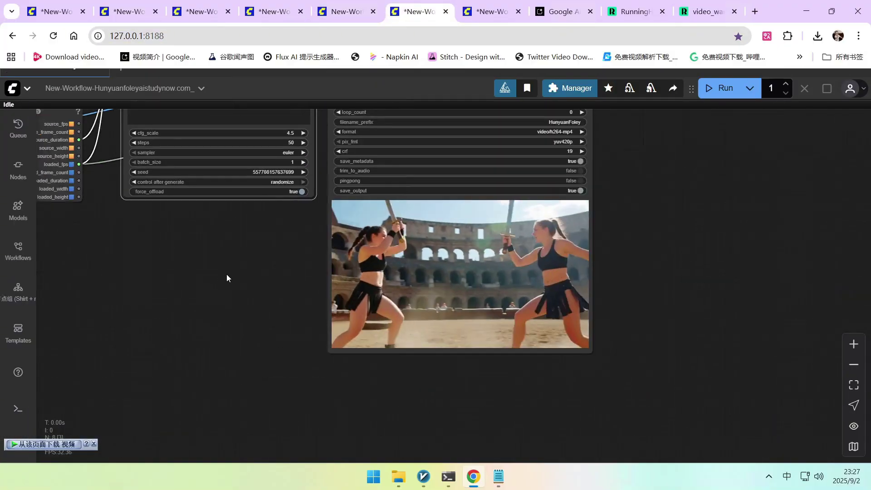
left_click_drag(227, 274, 346, 406)
scroll(211, 204, "up", 3)
scroll(267, 205, "up", 3)
scroll(586, 284, "down", 6)
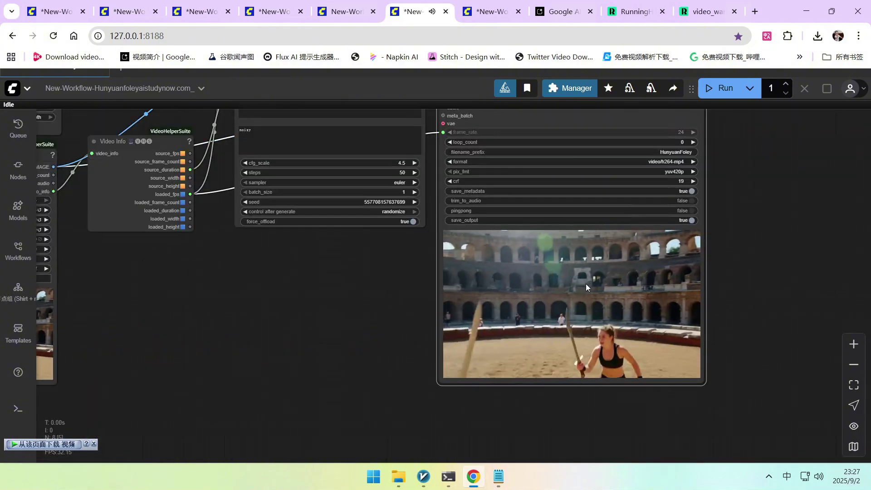
scroll(614, 301, "up", 8)
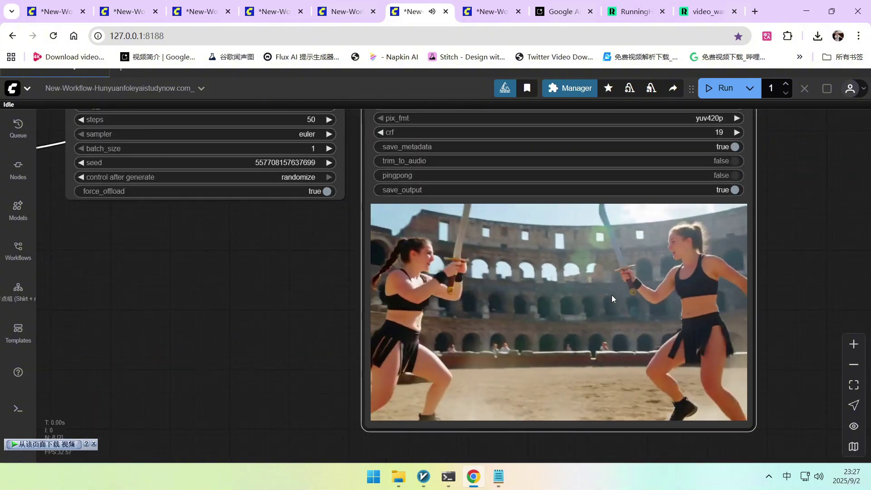
left_click_drag(203, 325, 124, 284)
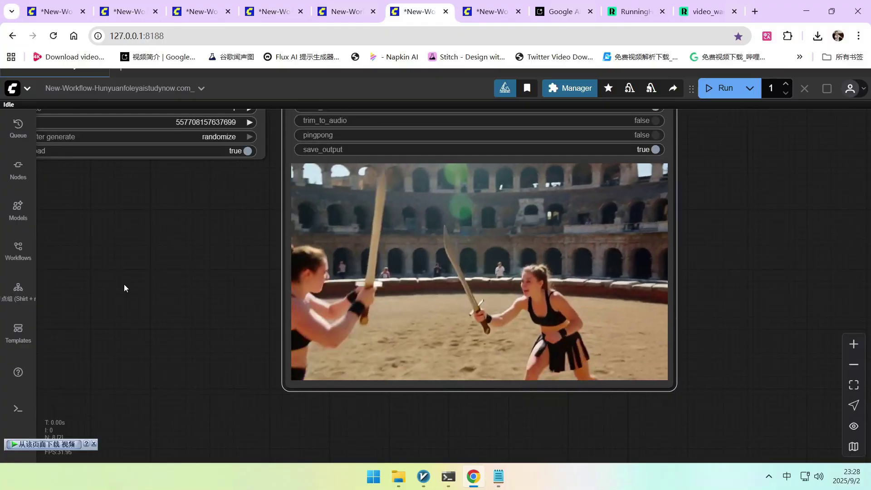
scroll(133, 282, "down", 2)
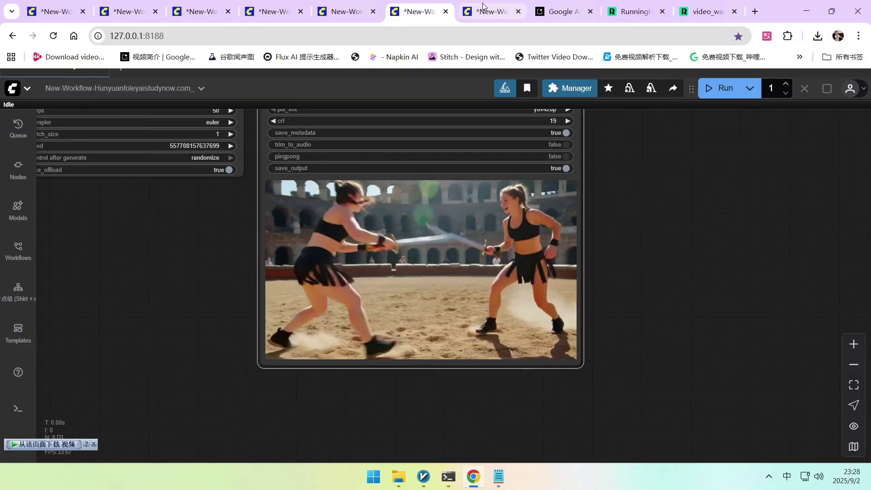
Step: Find the lake dancer workflow, then view its original clip in RunningHub's video_wan2_2_14B text-to-video workflow
key("ctrl+Tab")
scroll(644, 332, "up", 3)
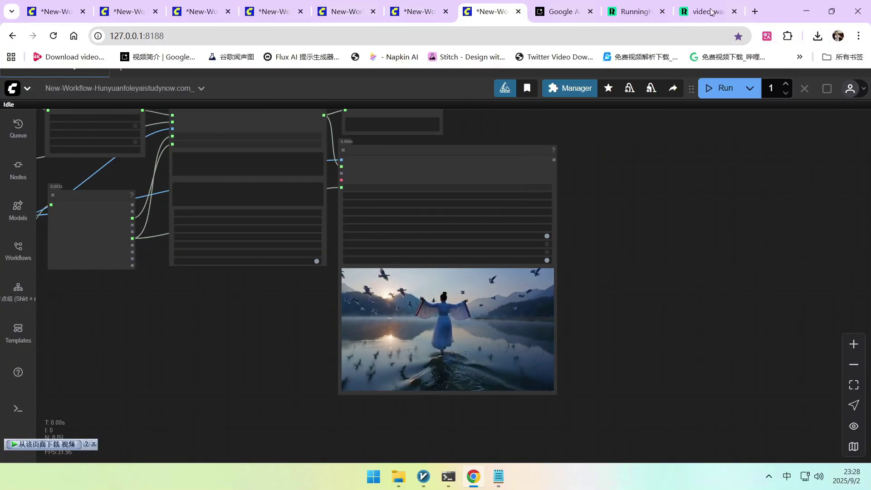
left_click(708, 11)
scroll(558, 360, "up", 8)
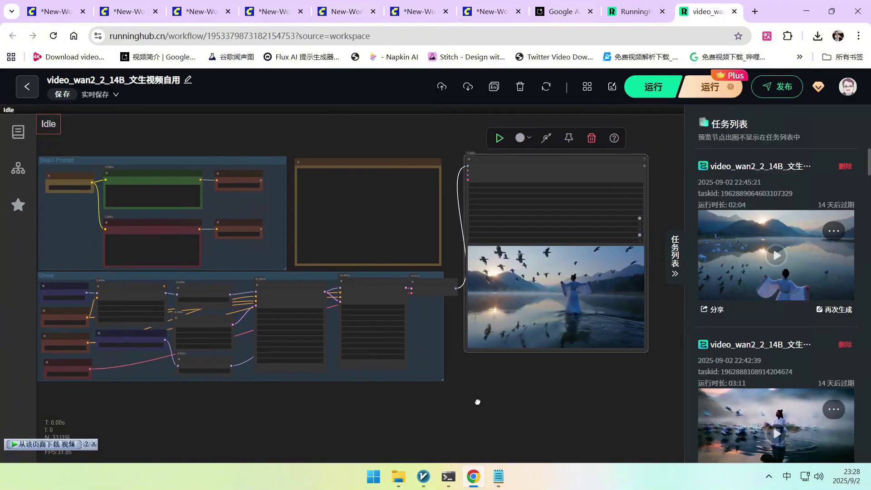
left_click_drag(588, 328, 607, 324)
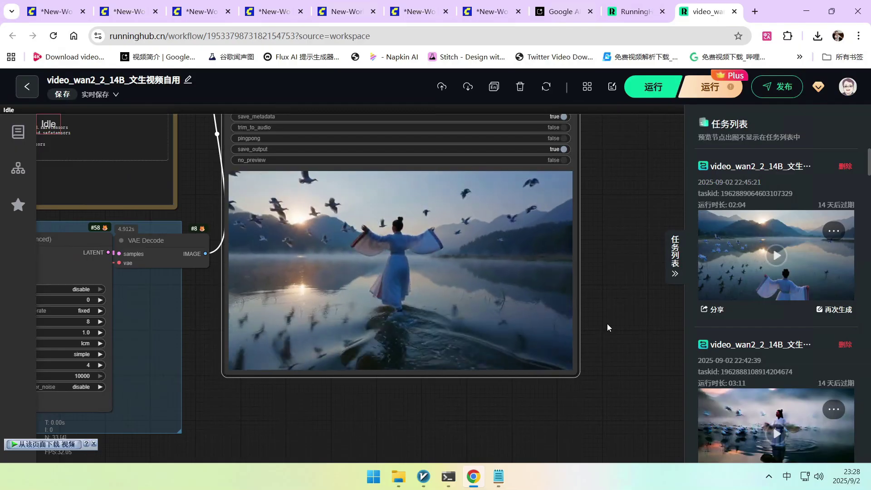
scroll(644, 311, "down", 5)
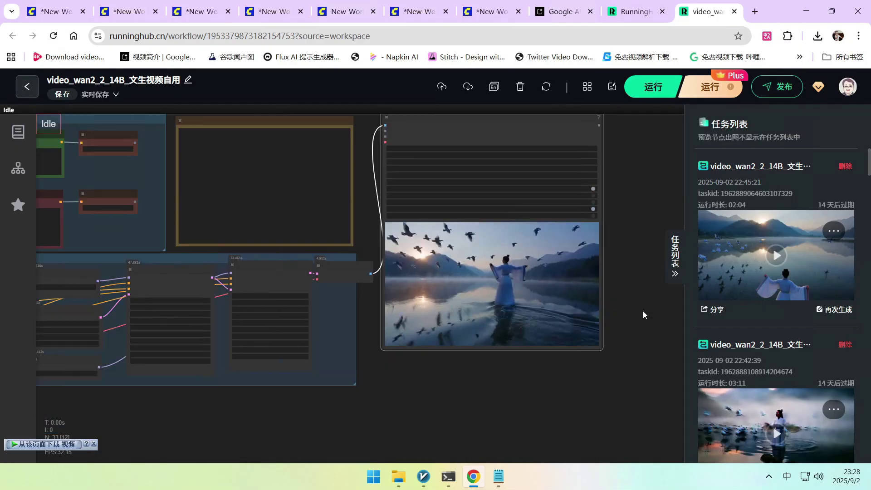
Step: Return to the lake dancer foley workflow, read its splash and bird-chirp prompt, and play the Video Combine result
left_click(481, 13)
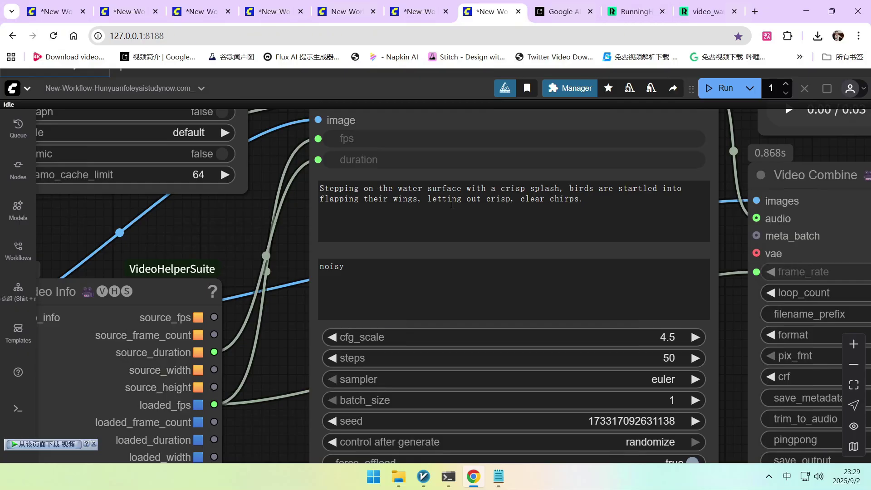
scroll(464, 197, "down", 8)
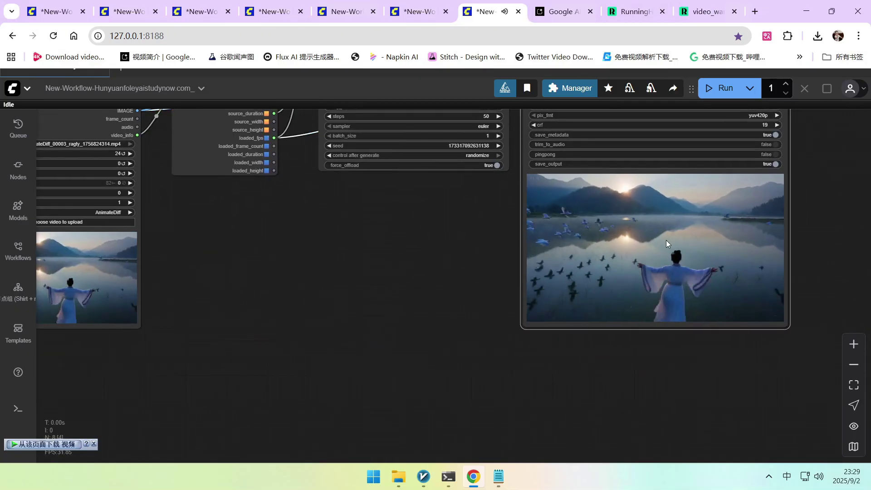
scroll(666, 240, "up", 1)
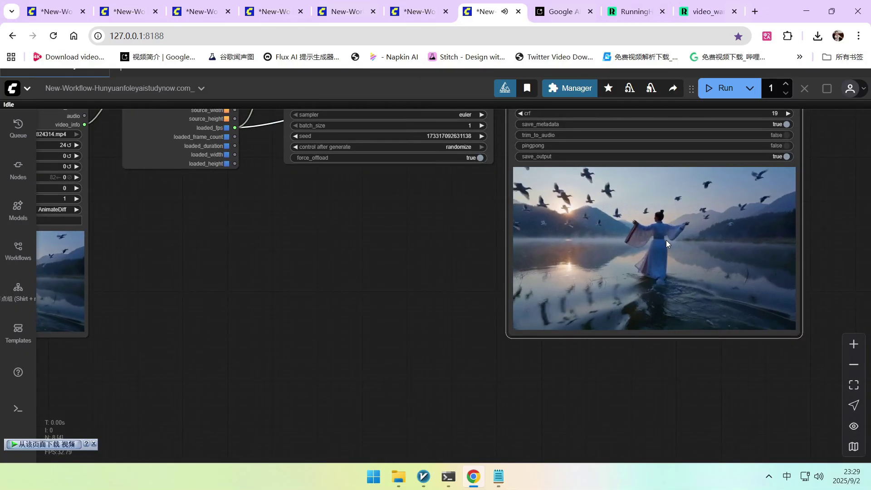
scroll(444, 273, "down", 5)
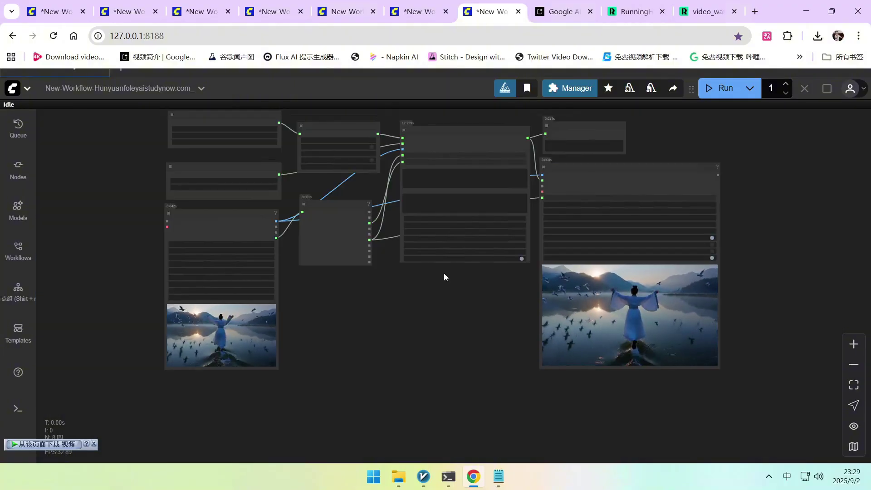